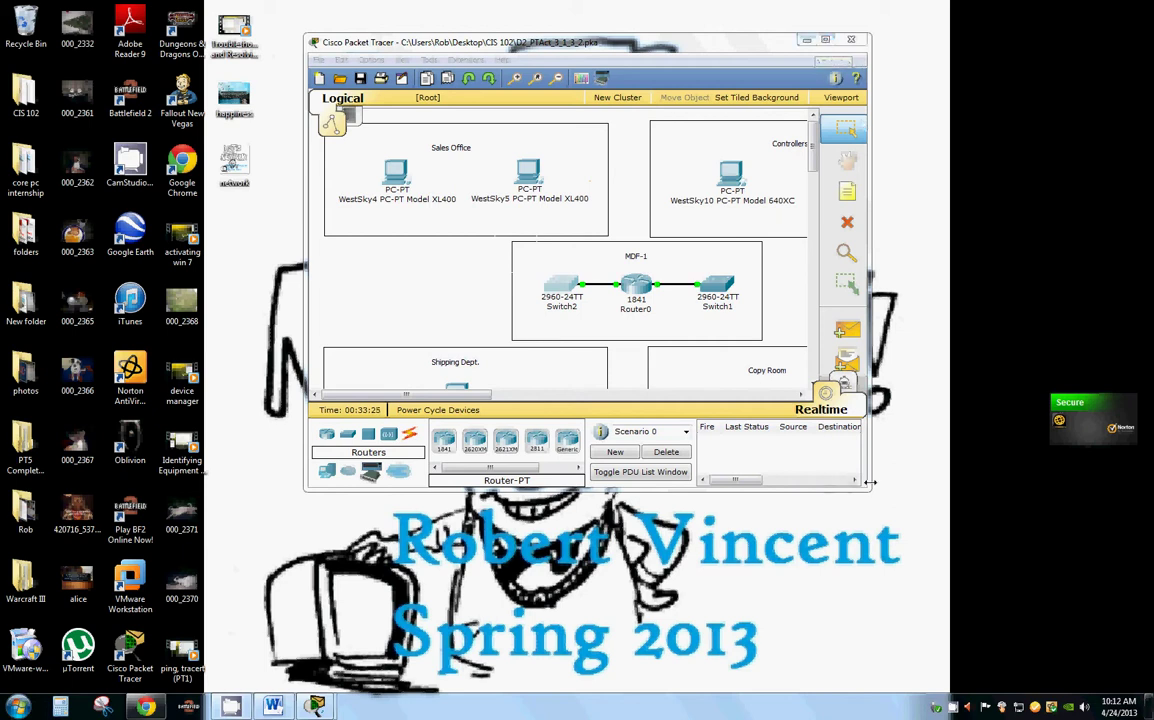
Step: Enlarge the Packet Tracer window so the Shipping Dept. and Copy Room areas are visible
drag(868, 492, 1058, 650)
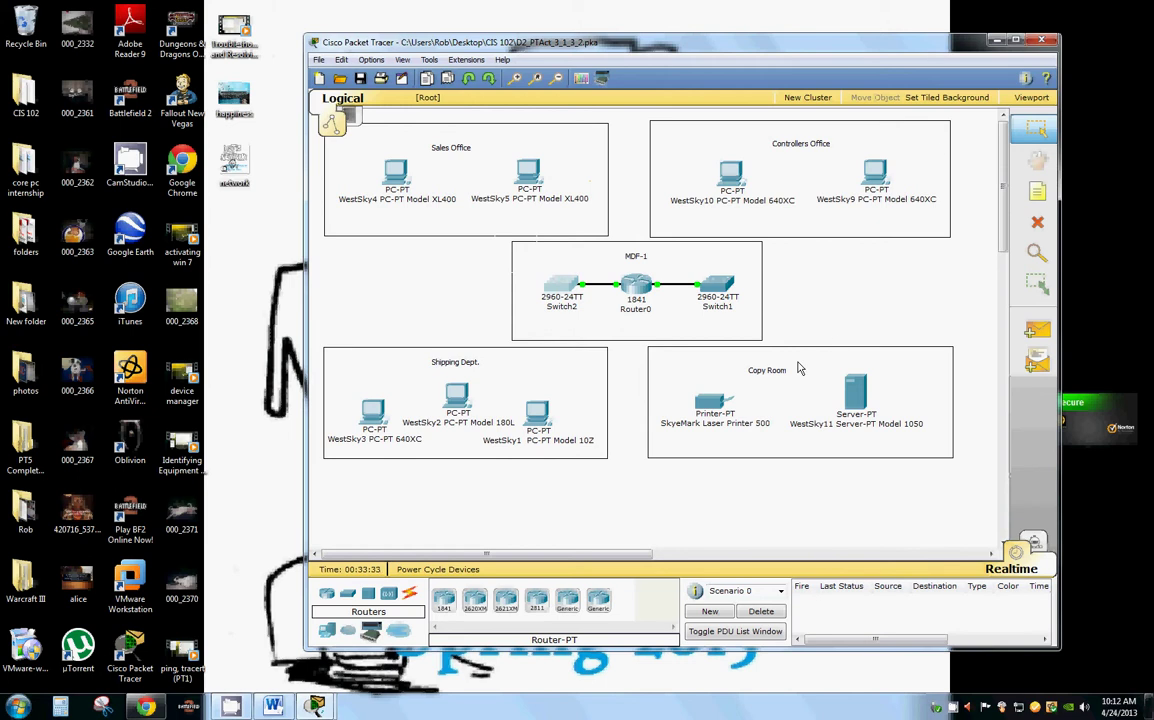
mouse_move(816, 391)
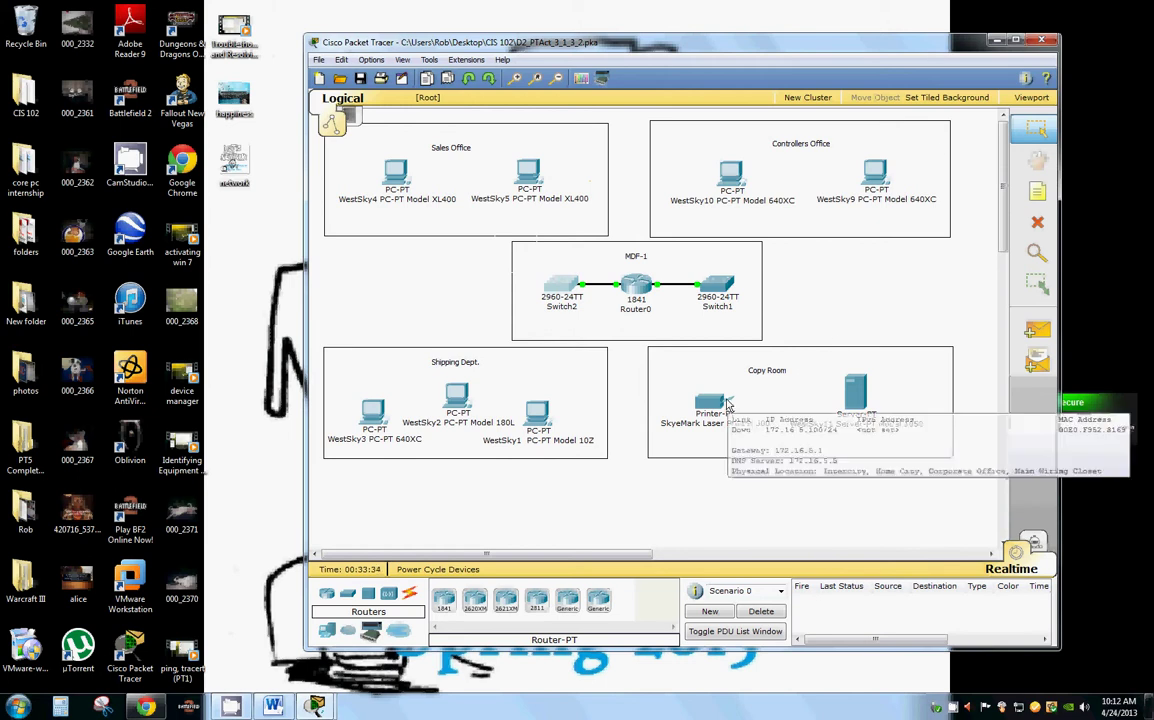
Step: Arm the Copper Straight-Through cable, then cancel two attempted cable starts on Switch1
click(409, 598)
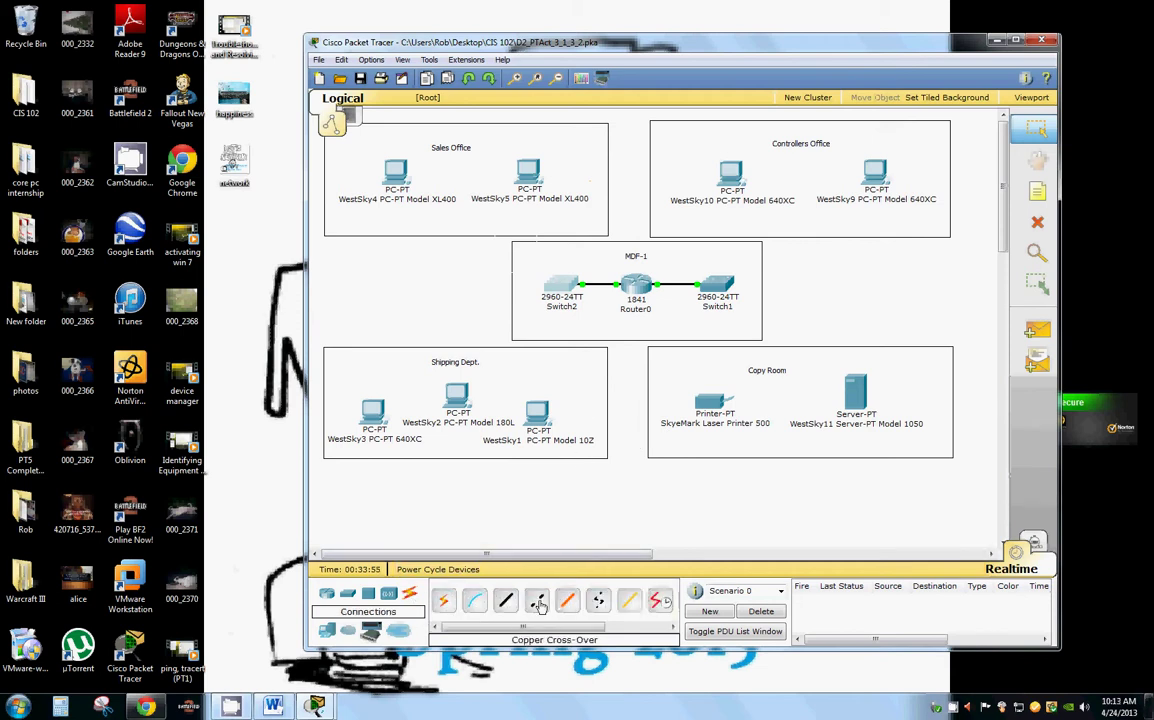
click(505, 599)
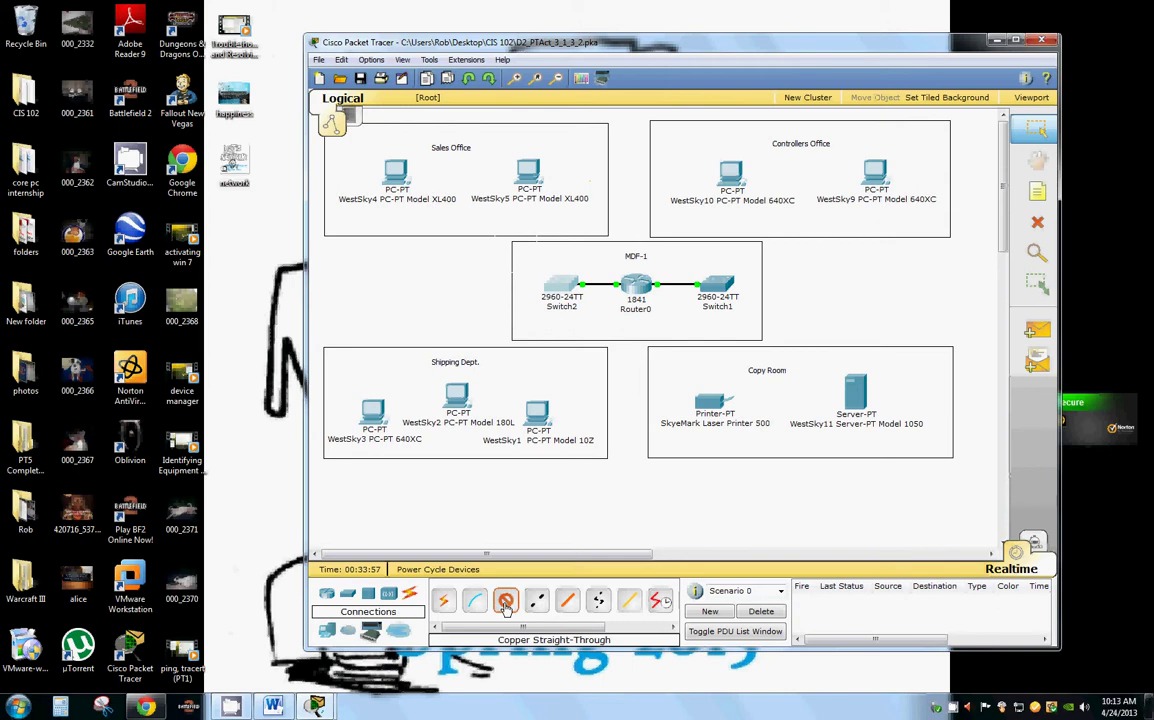
click(722, 283)
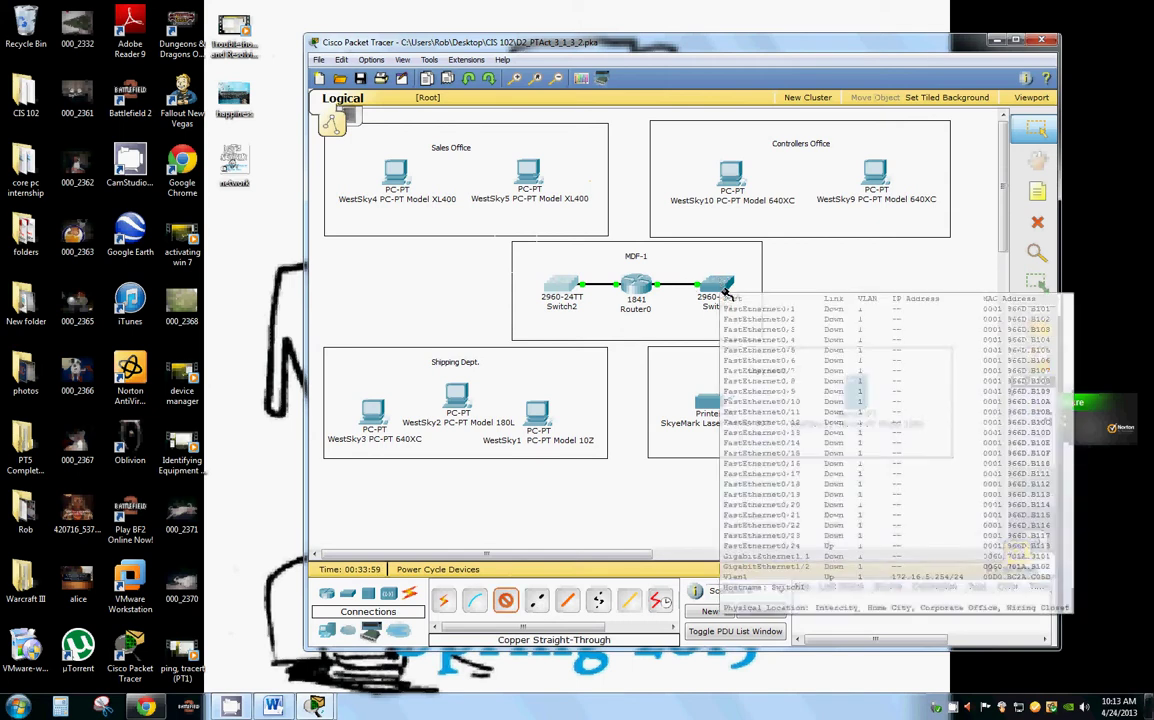
click(796, 260)
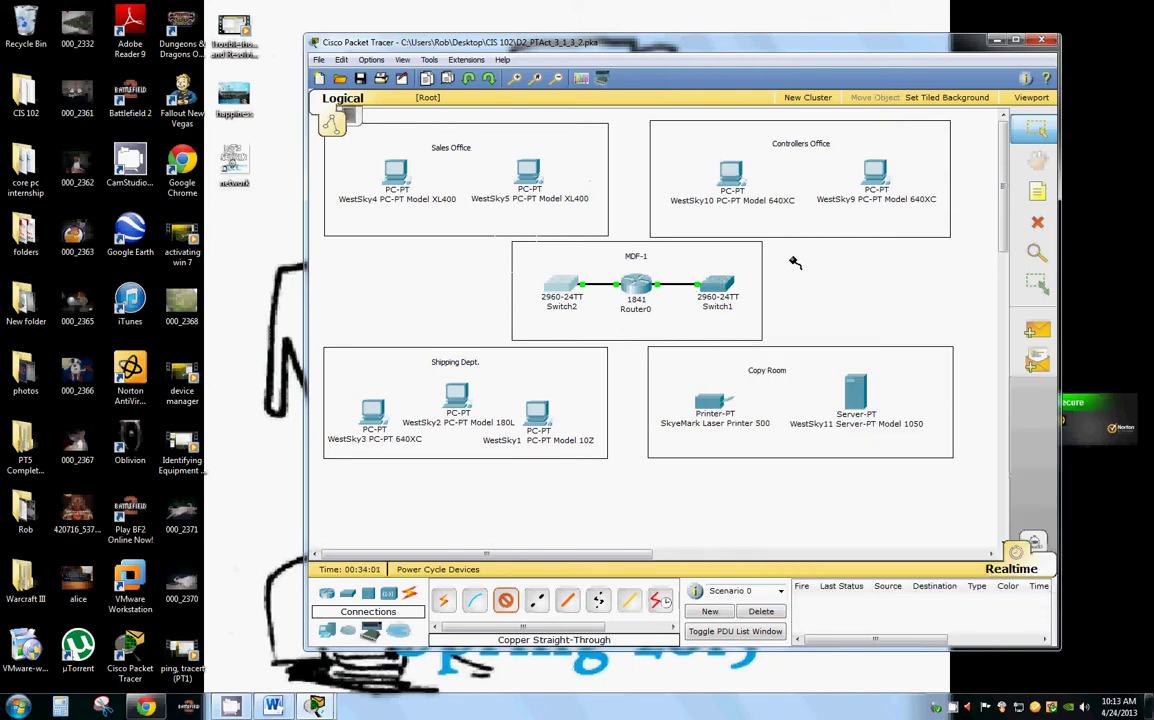
click(718, 284)
click(756, 256)
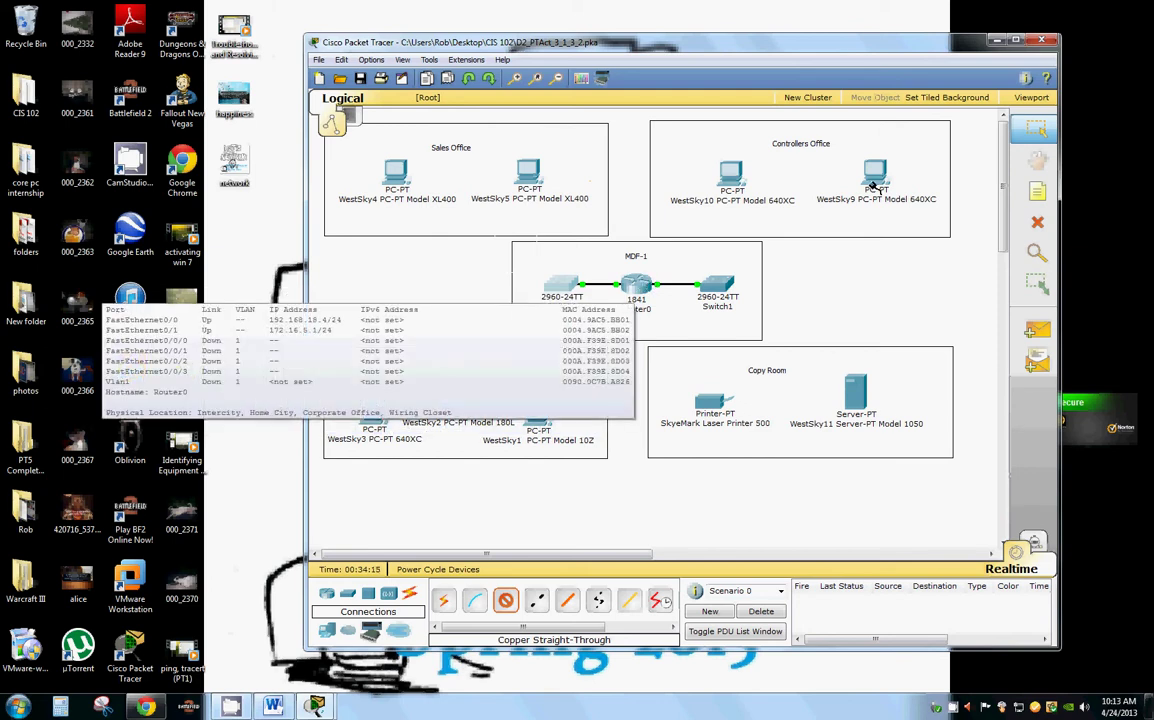
Step: Cable WestSky10 to Switch1 FastEthernet0/1 and WestSky9 to another Switch1 FastEthernet port
click(733, 177)
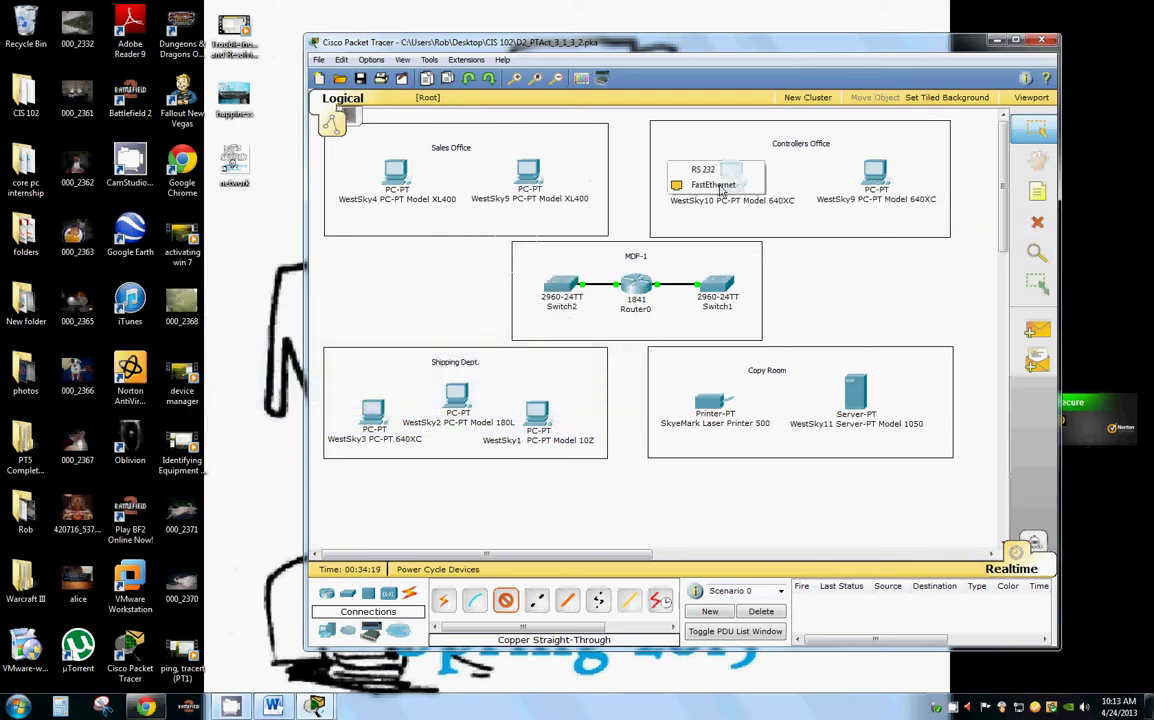
click(726, 184)
click(719, 287)
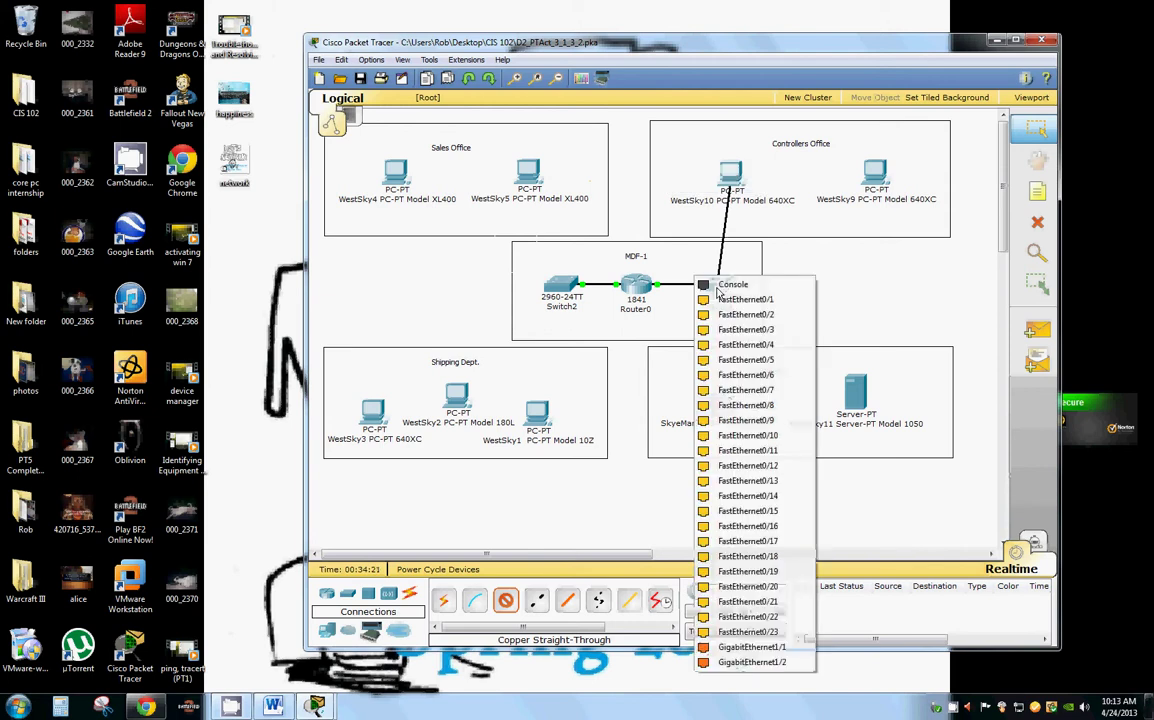
click(727, 299)
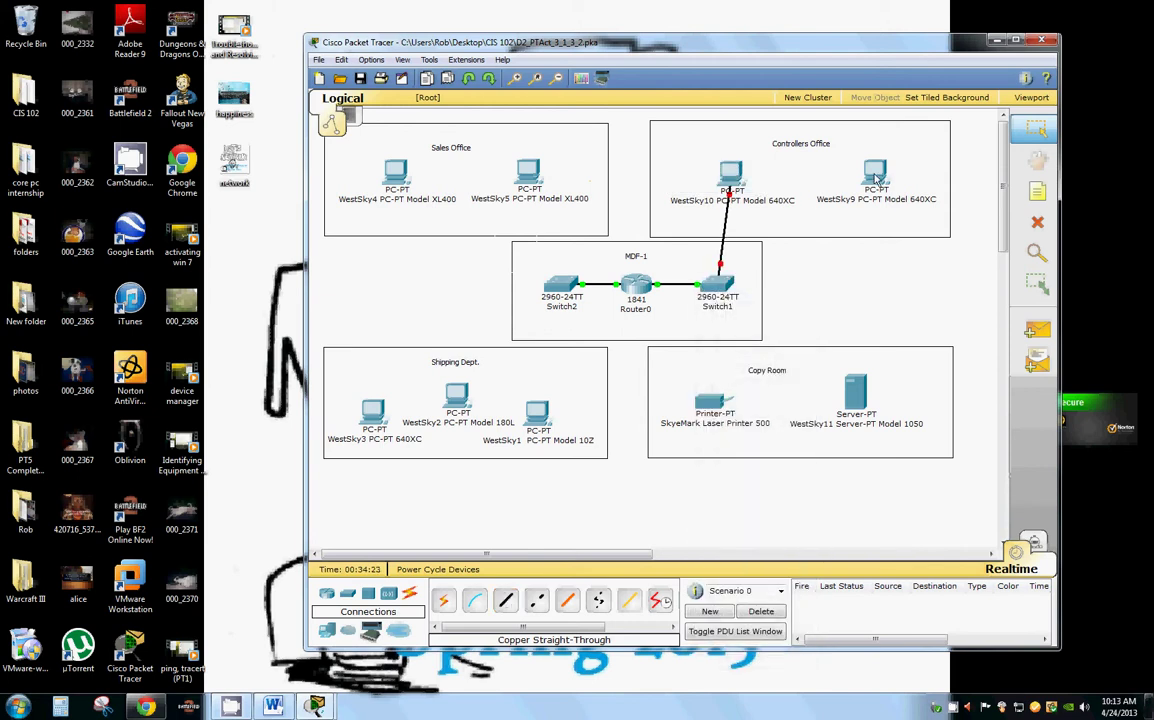
click(505, 600)
click(875, 180)
click(772, 170)
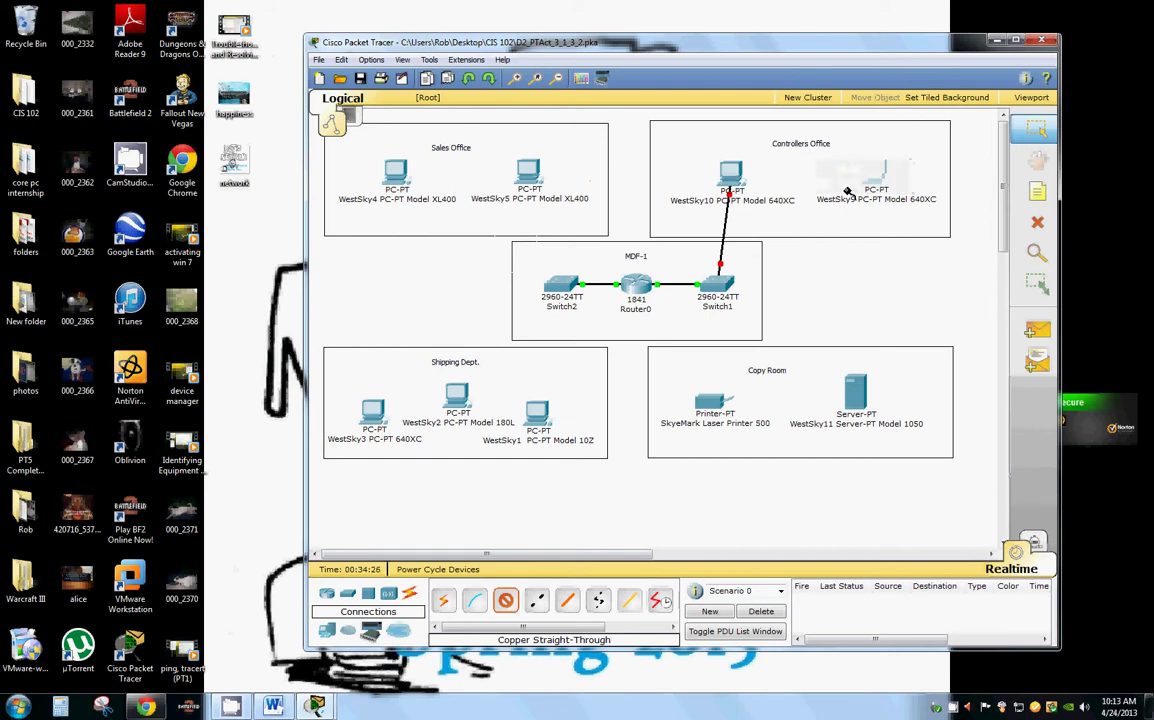
click(717, 289)
click(730, 301)
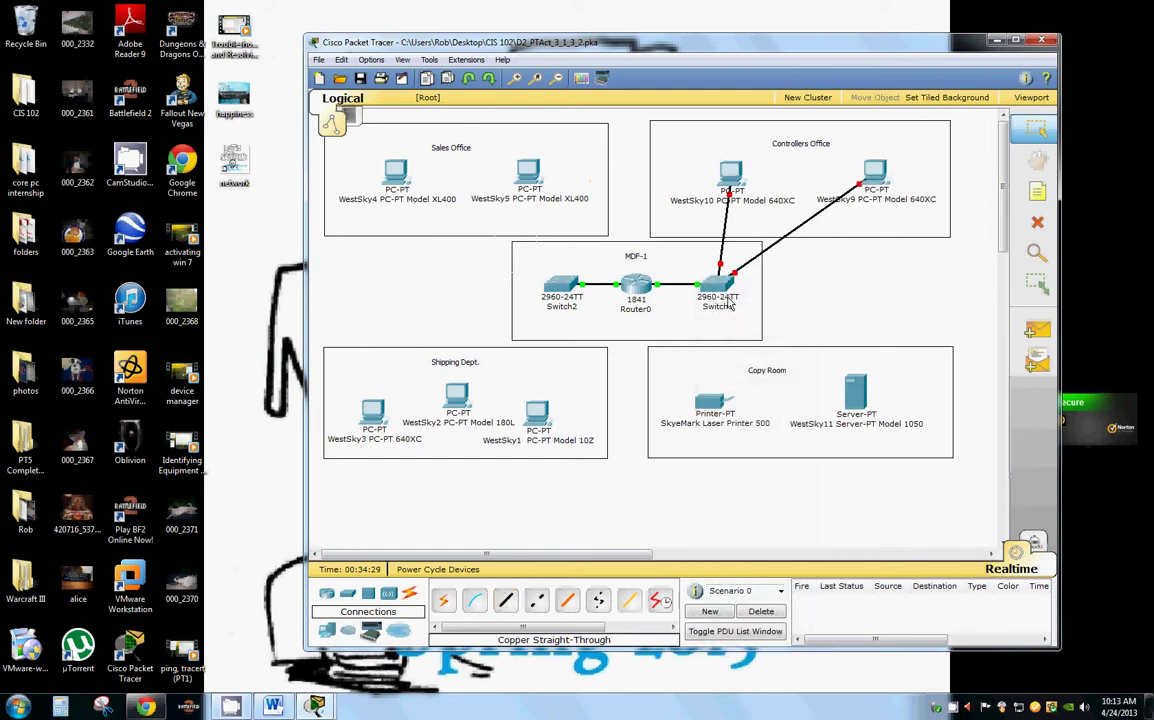
Step: Check Switch1's device view, then cable the Copy Room printer's FastEthernet port to Switch1
click(725, 287)
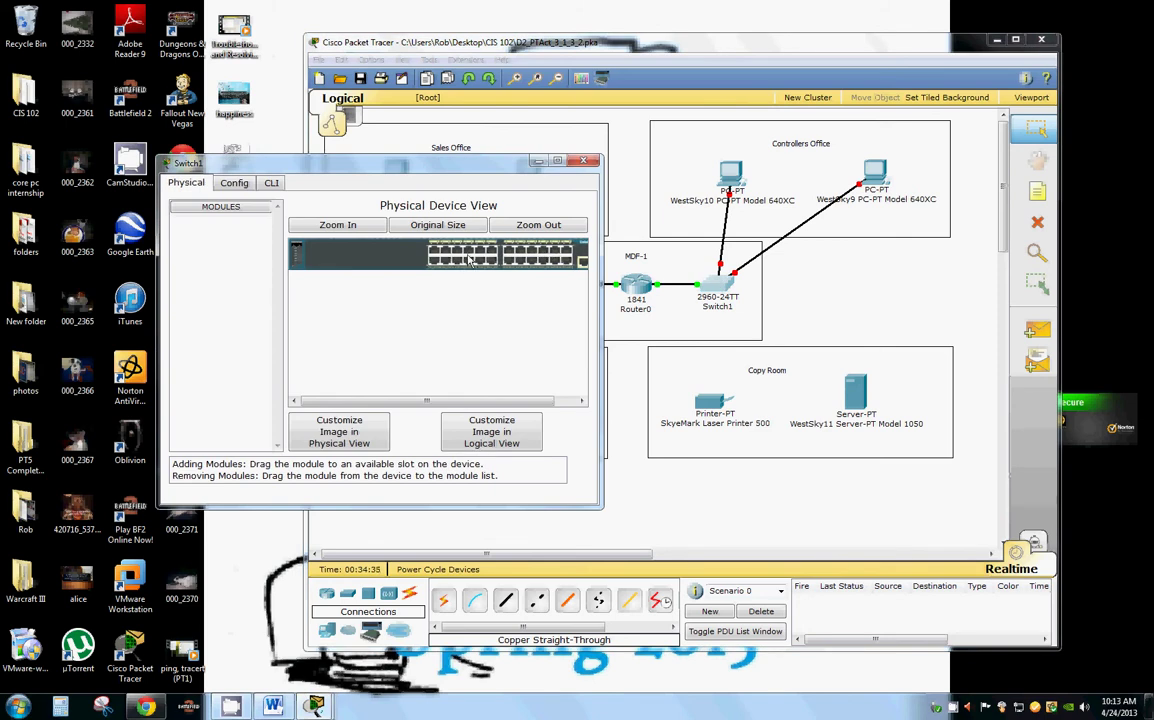
click(589, 163)
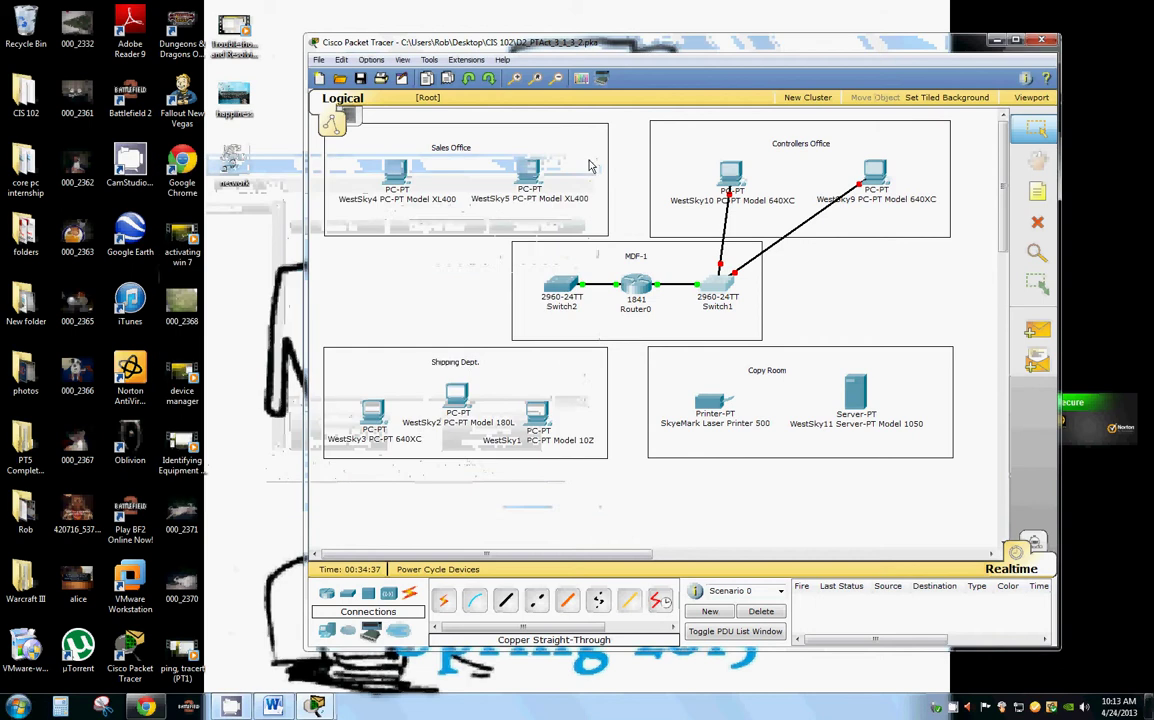
click(567, 599)
click(710, 403)
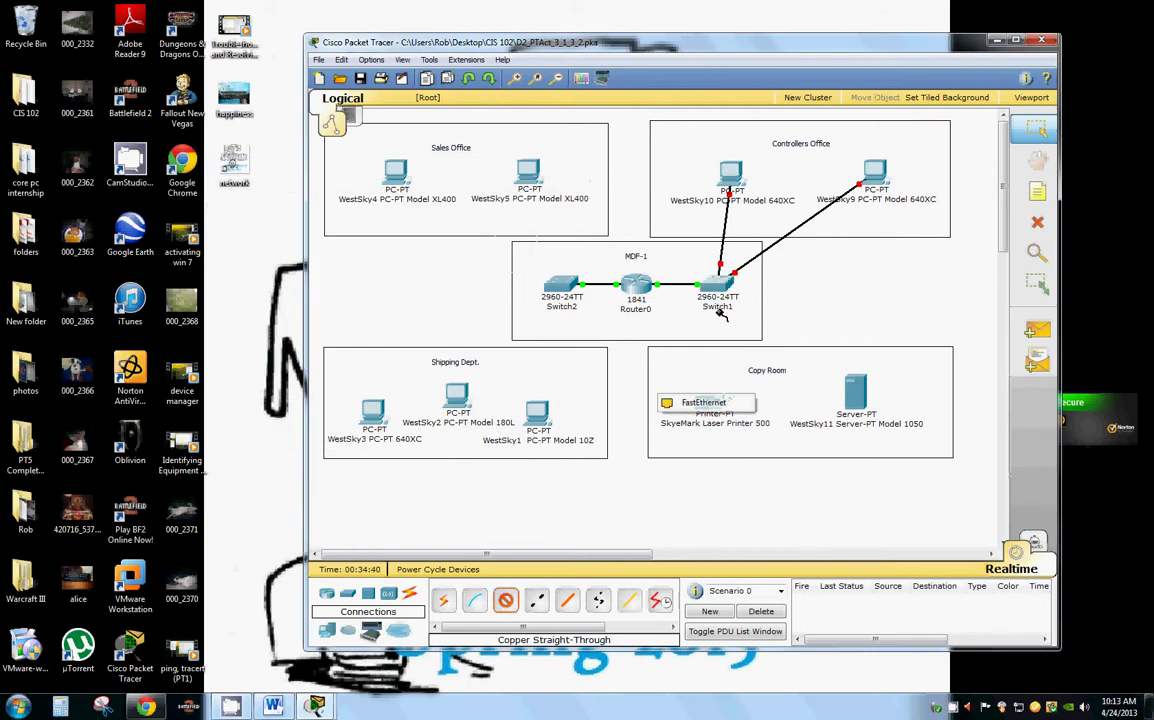
click(703, 403)
click(720, 283)
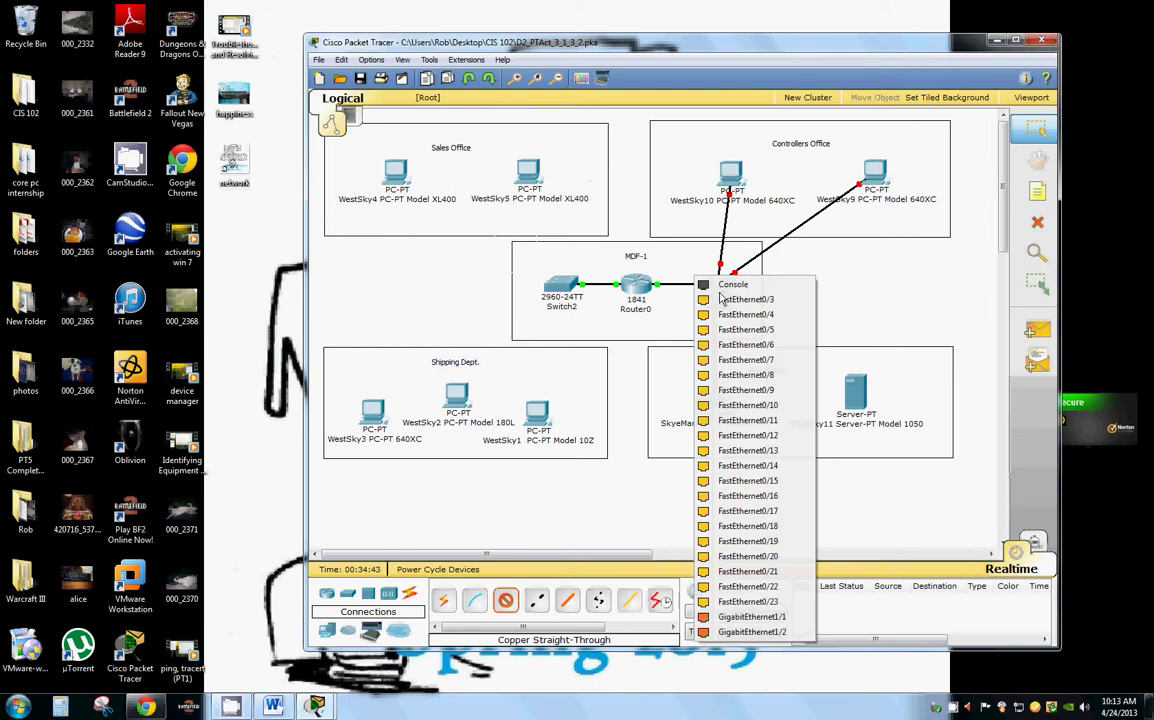
click(731, 314)
Step: Cable server WestSky11 to another Switch1 port with a copper straight-through link
click(504, 606)
click(862, 402)
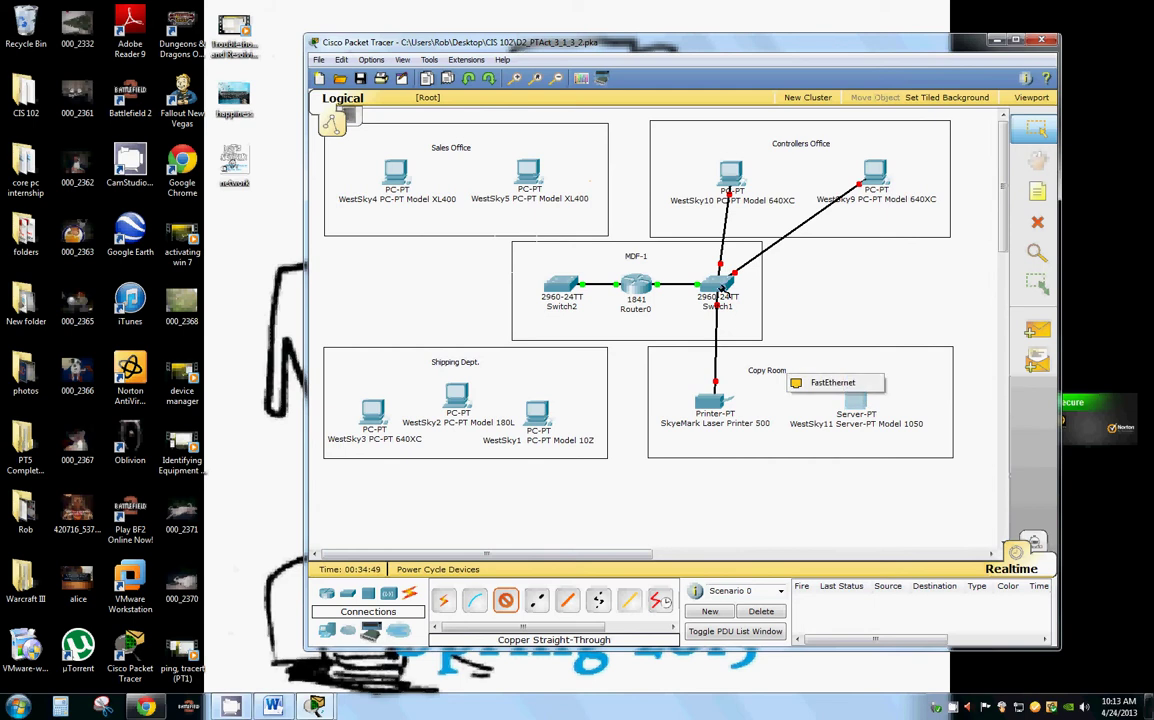
click(745, 345)
click(722, 291)
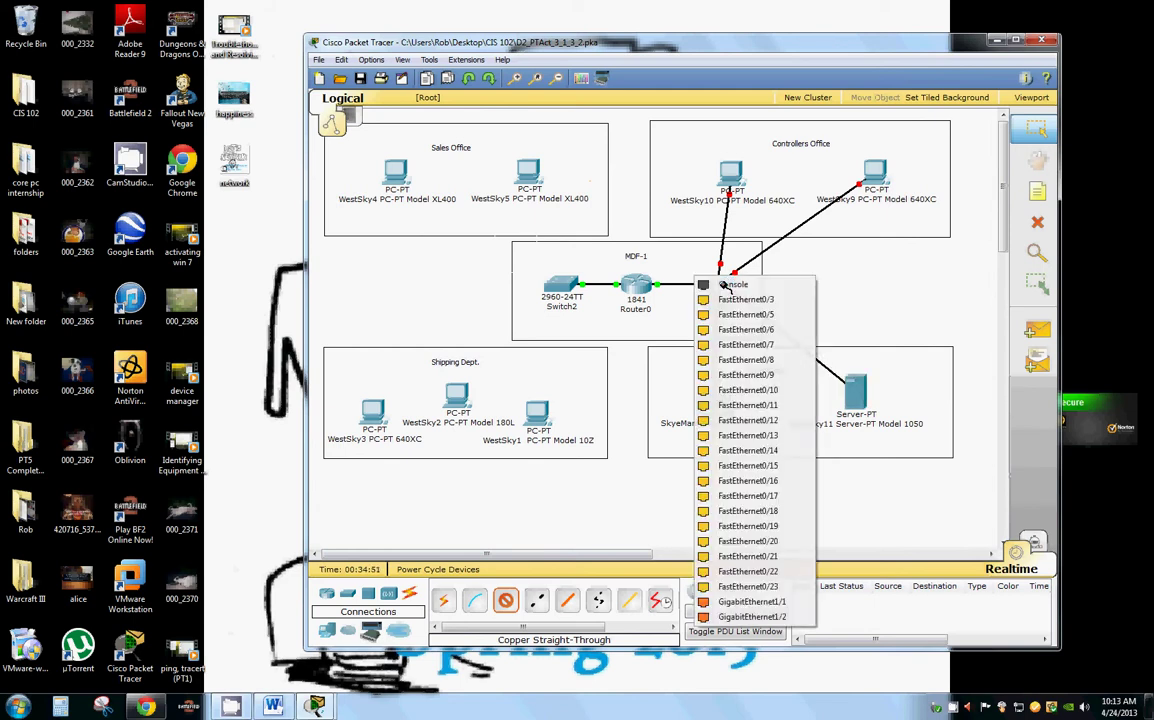
click(730, 307)
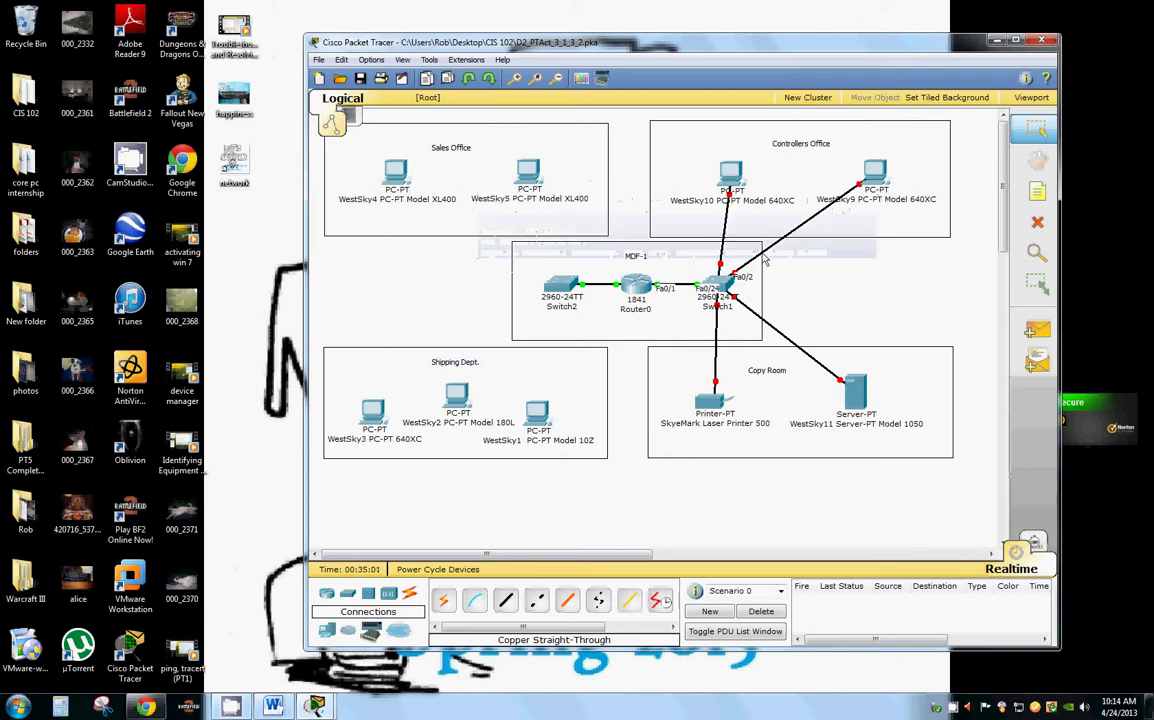
Step: Link Switch2 FastEthernet0/1 to WestSky1's FastEthernet port
click(503, 602)
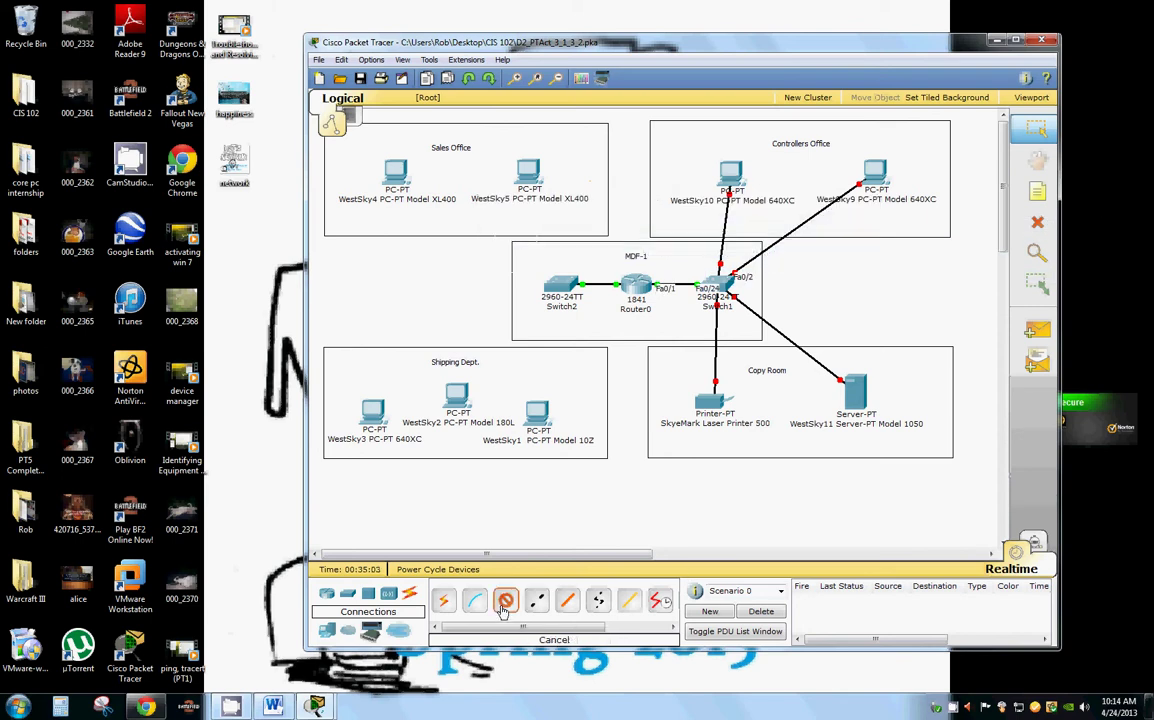
click(562, 289)
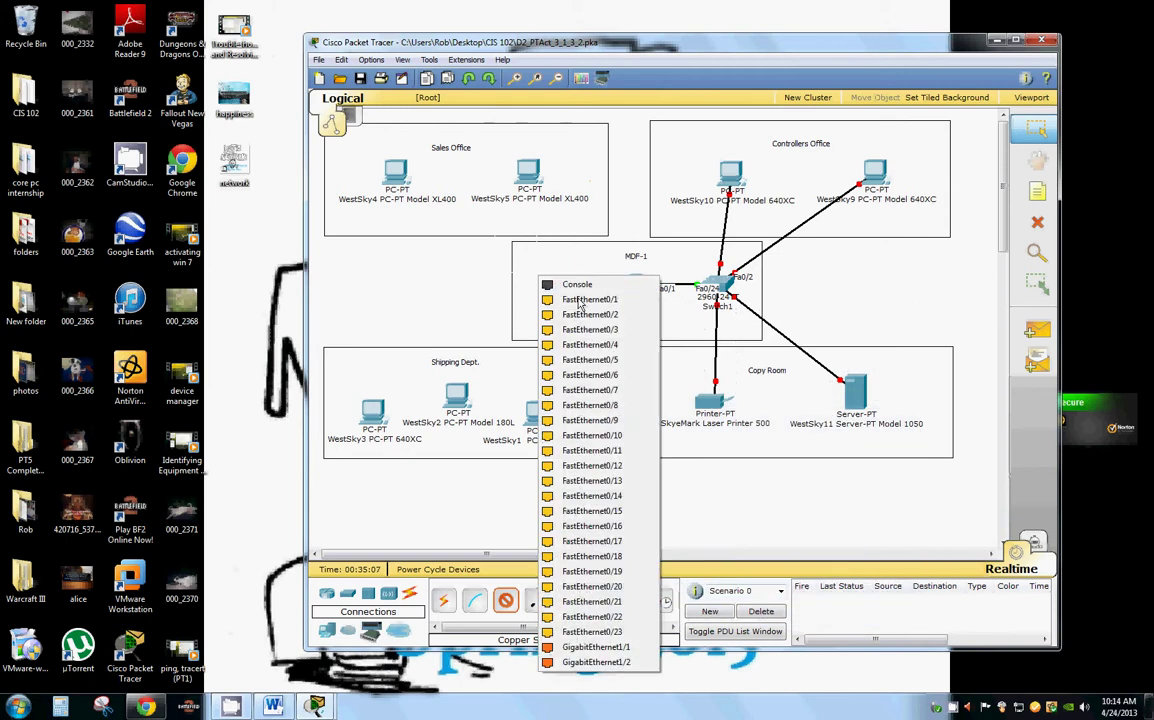
click(580, 300)
click(537, 414)
click(528, 424)
Step: Link a free Switch2 FastEthernet port to WestSky2's FastEthernet port
click(506, 604)
click(548, 282)
click(545, 300)
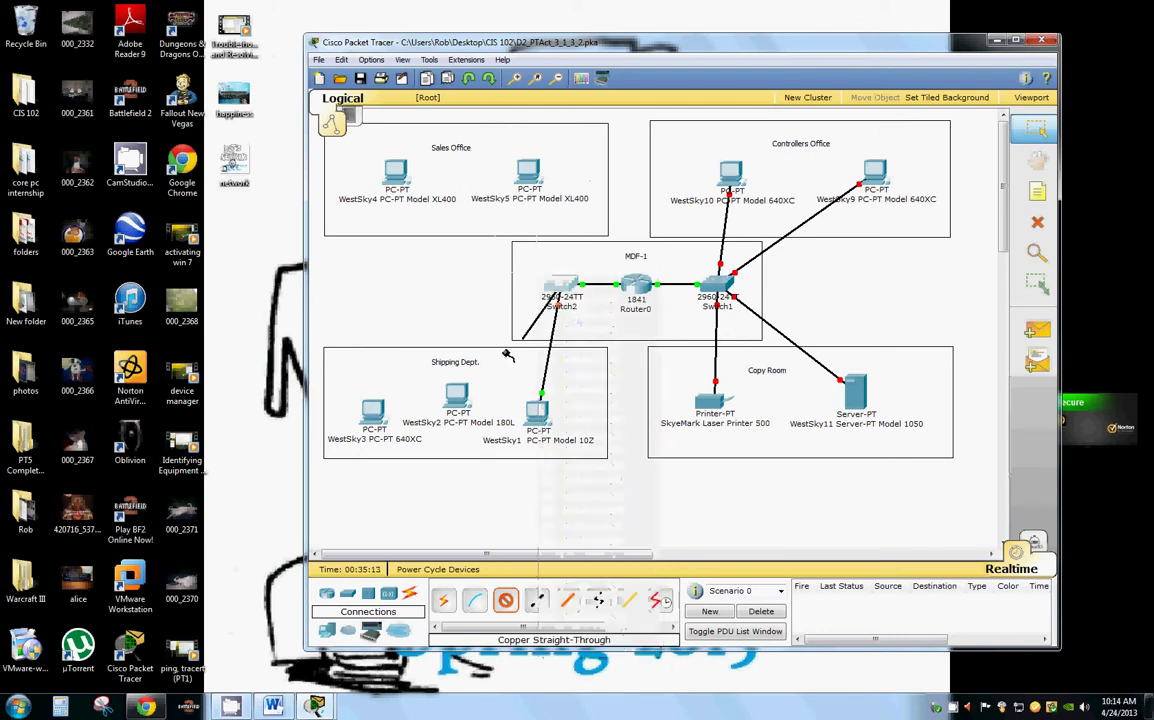
click(458, 396)
click(416, 370)
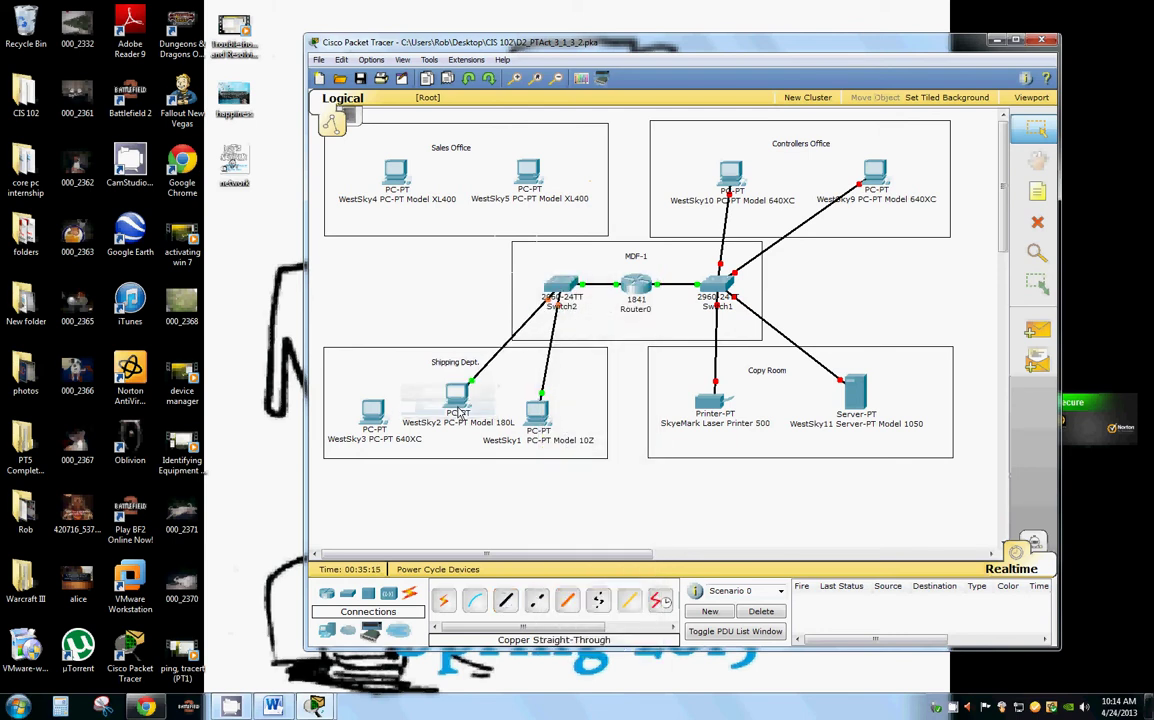
Step: Link Switch2 FastEthernet0/3 to WestSky3's FastEthernet port
click(506, 600)
click(545, 284)
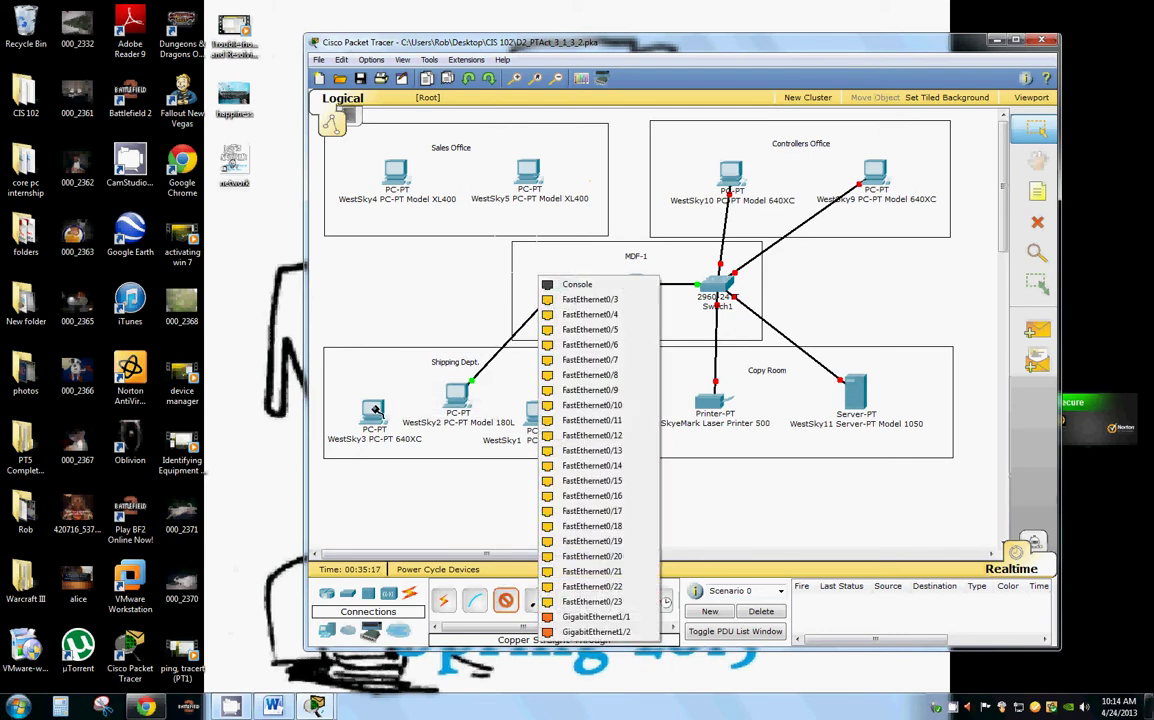
click(580, 300)
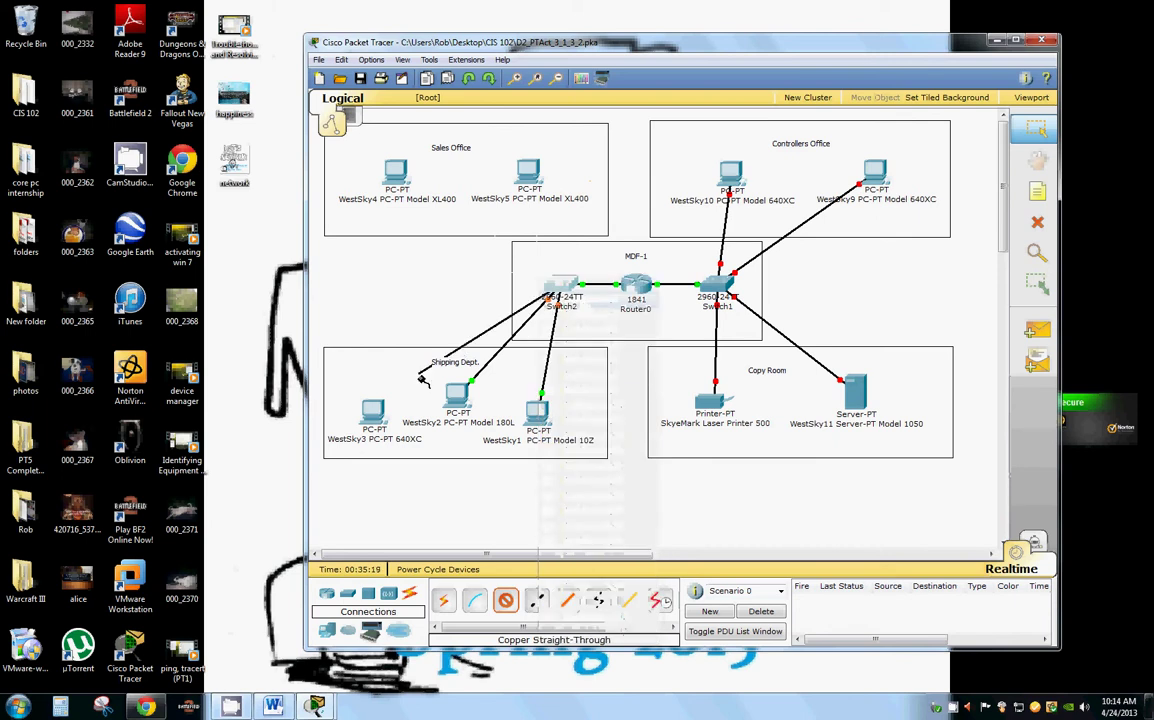
click(380, 412)
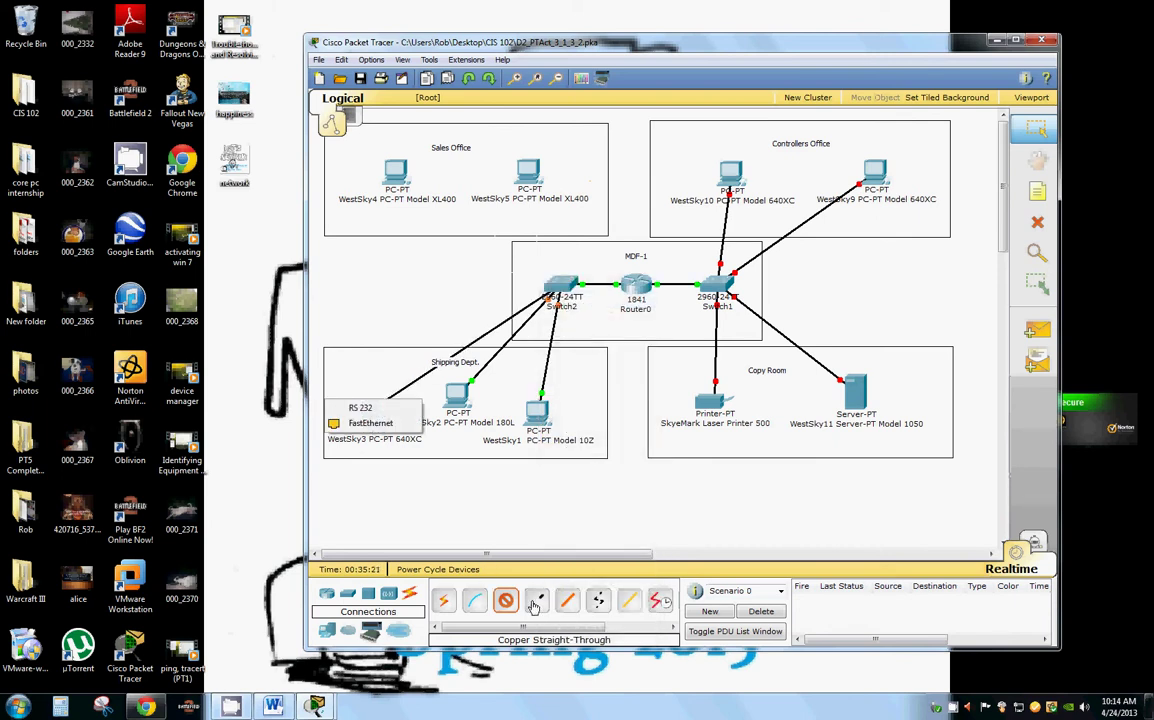
click(404, 424)
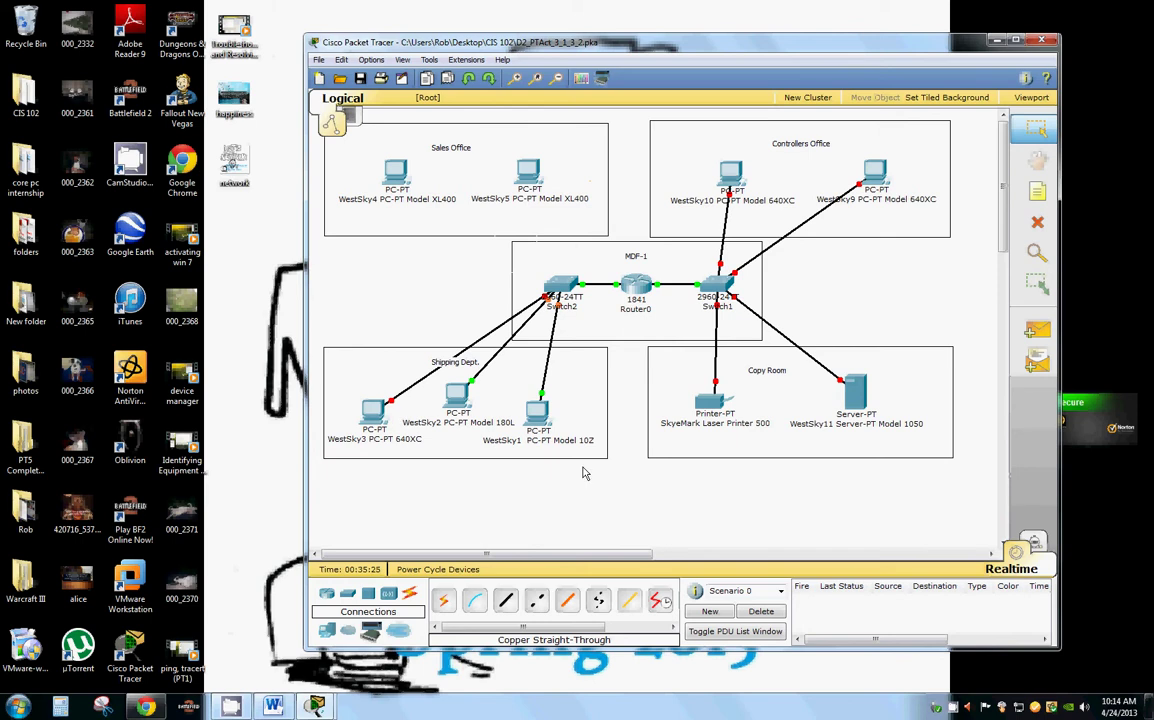
Step: Cable a free Switch2 FastEthernet port to WestSky4's FastEthernet port
click(505, 600)
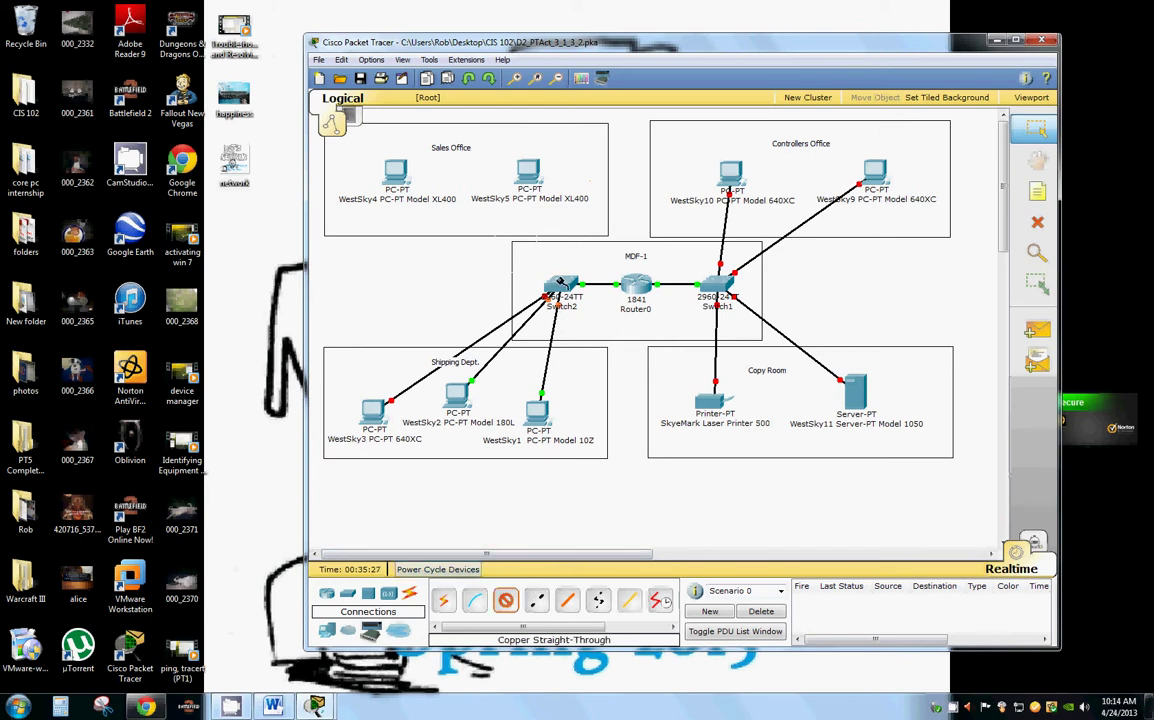
click(560, 285)
click(562, 296)
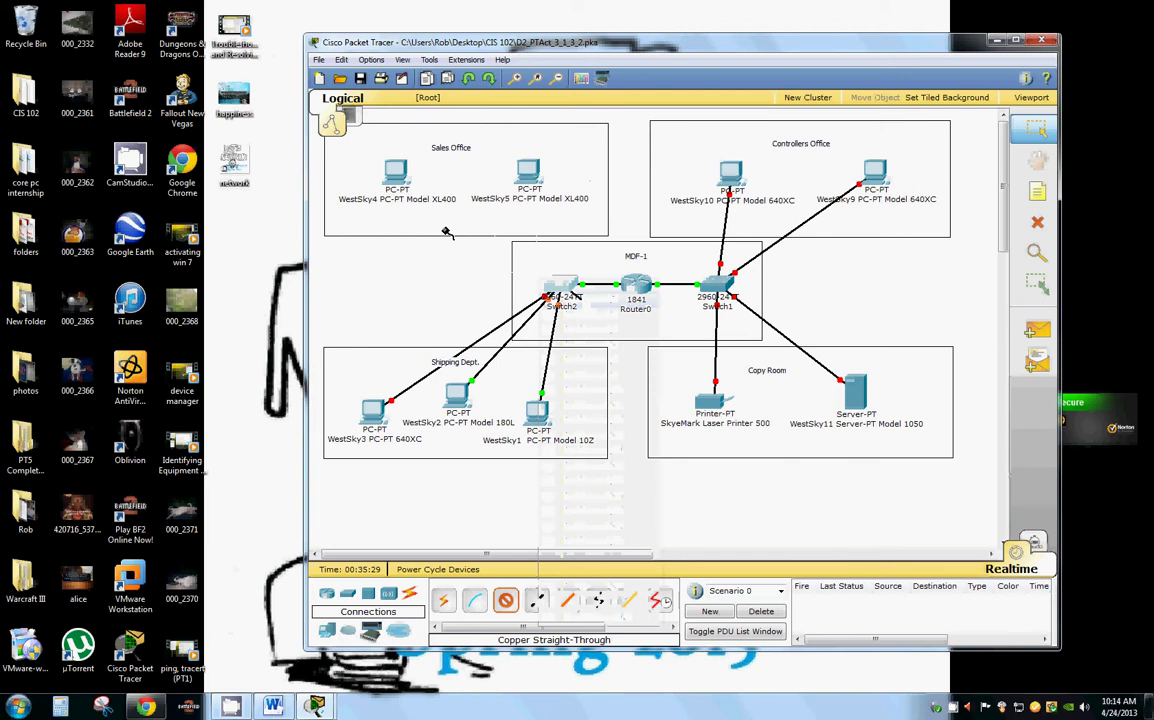
click(395, 172)
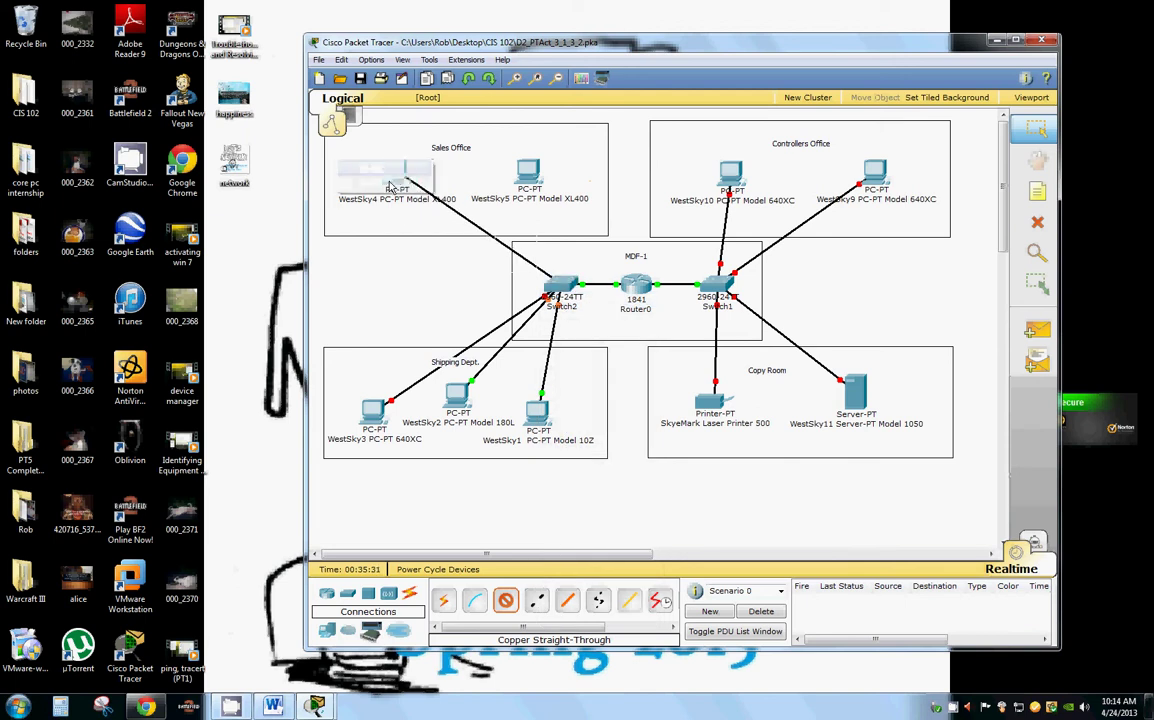
click(390, 176)
Step: Cable another free Switch2 port to WestSky5's FastEthernet port
click(505, 600)
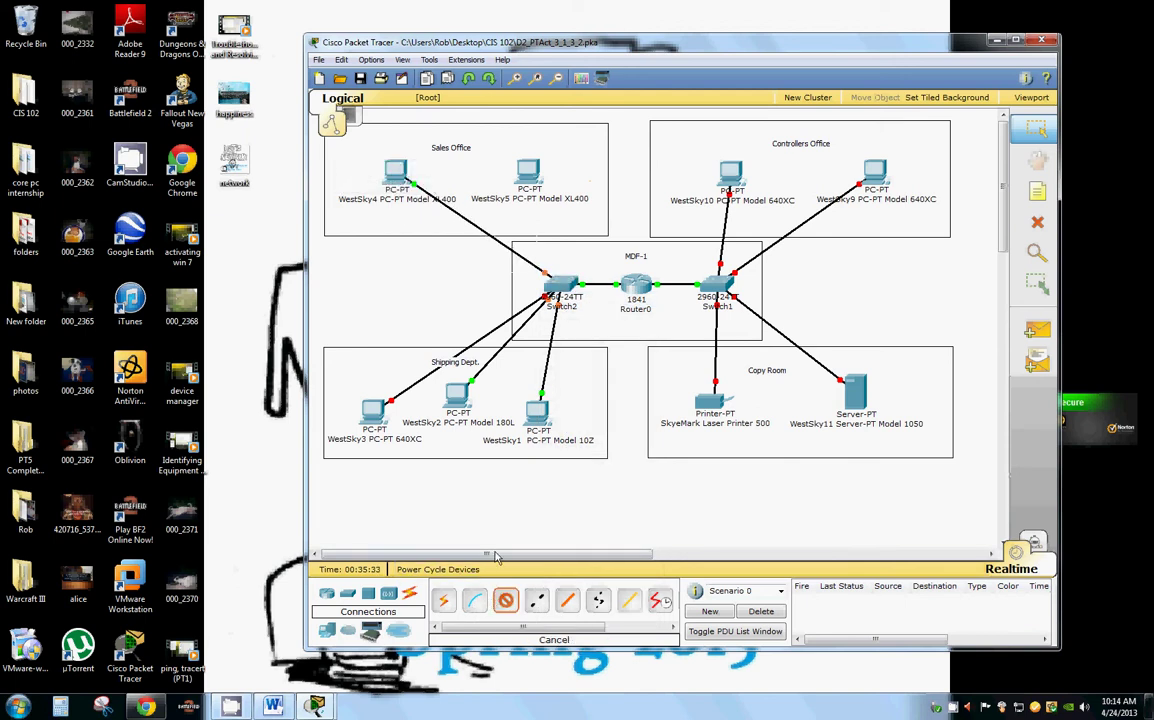
click(565, 285)
click(520, 284)
click(528, 172)
click(500, 165)
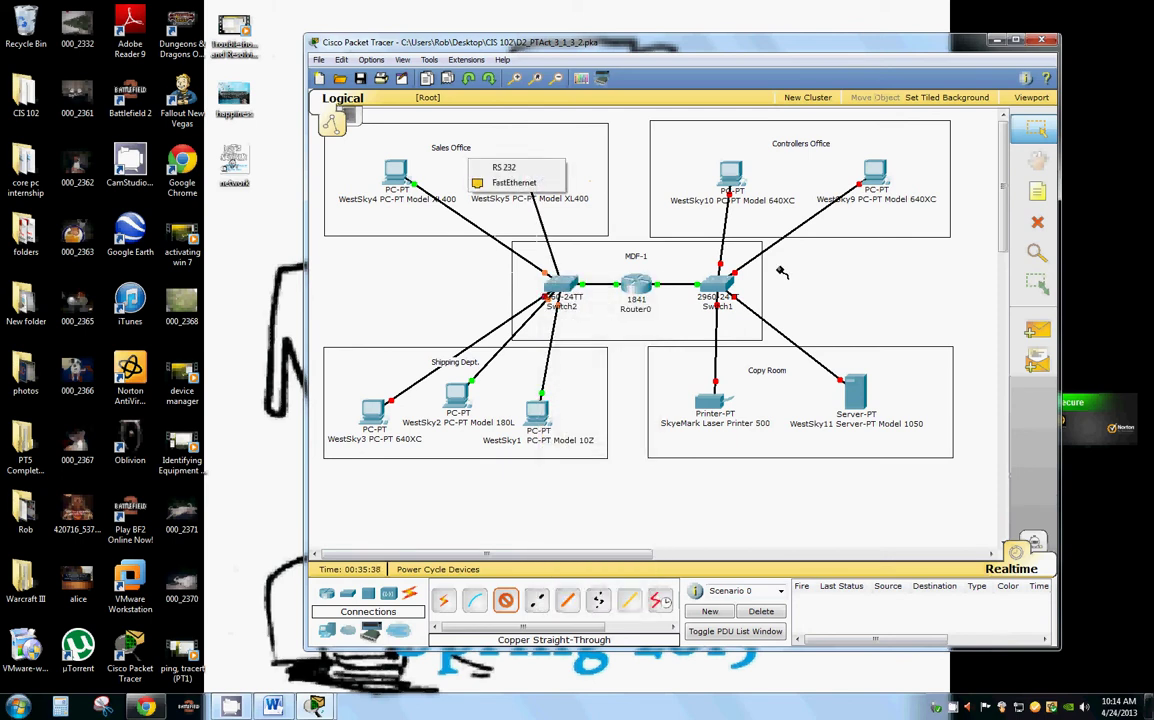
click(513, 183)
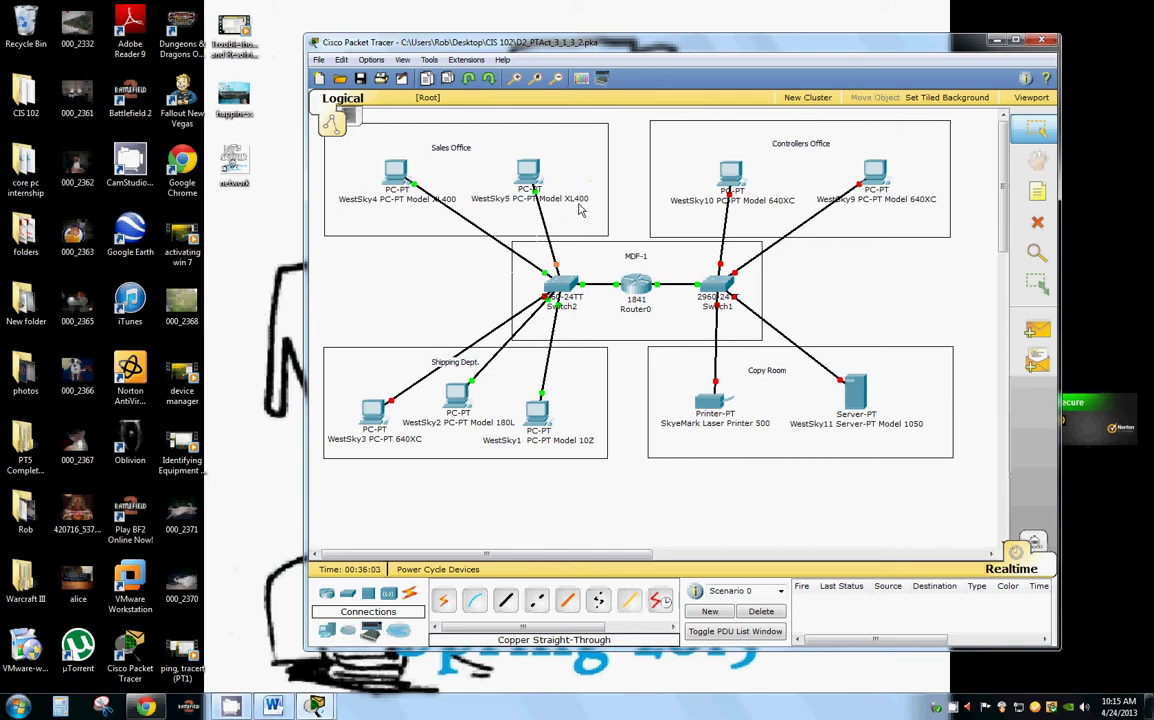
click(720, 285)
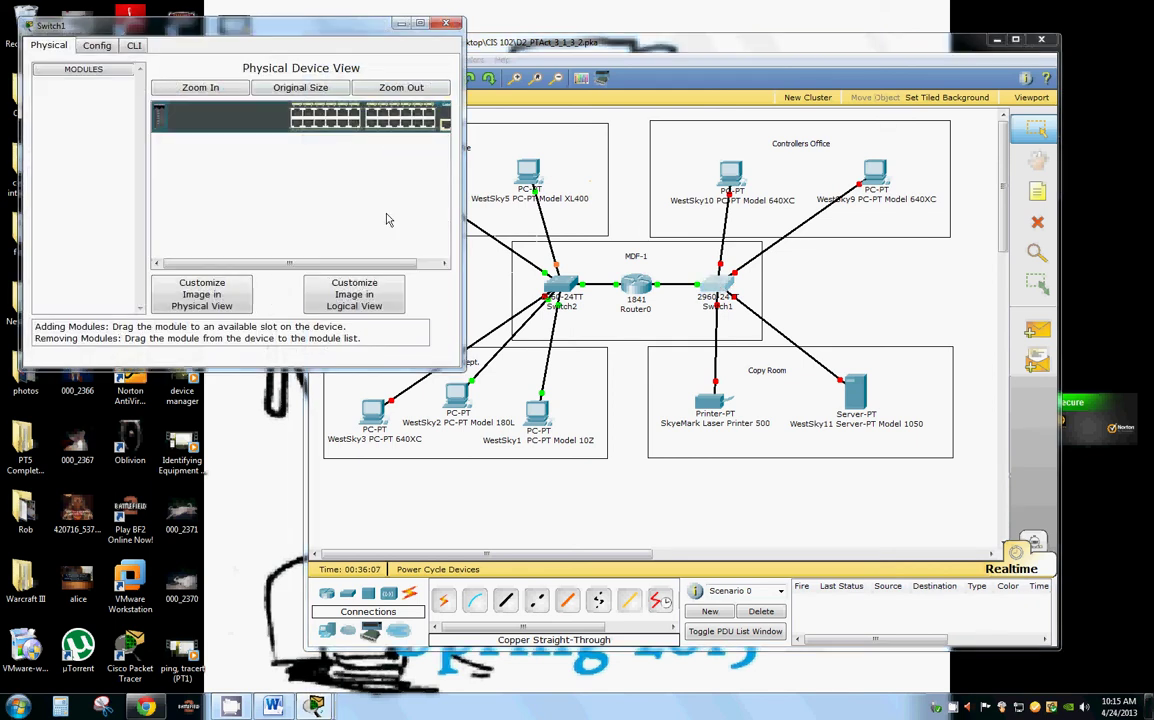
drag(374, 268, 285, 262)
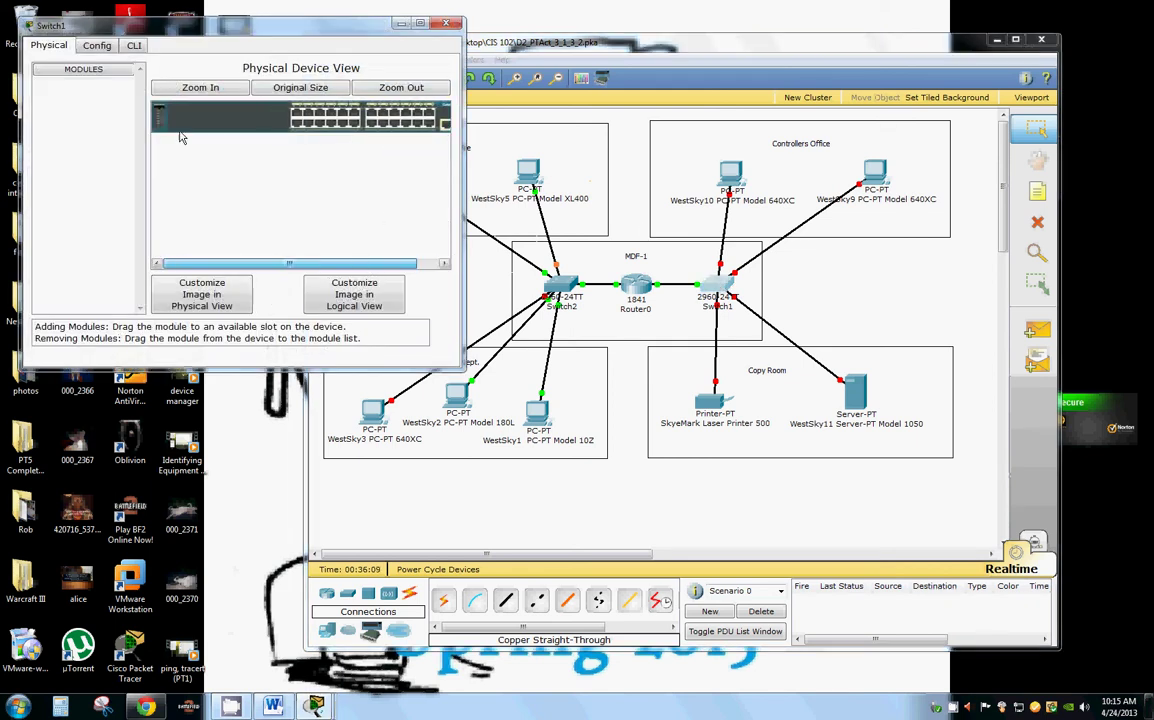
drag(181, 137, 385, 50)
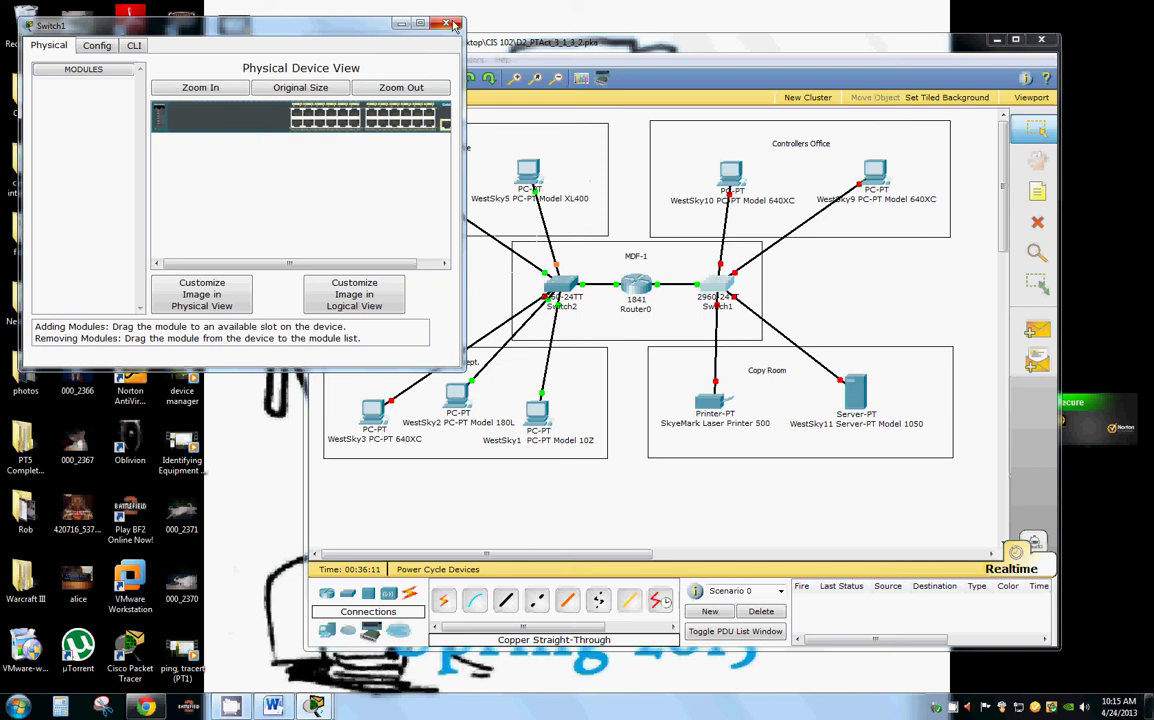
click(405, 22)
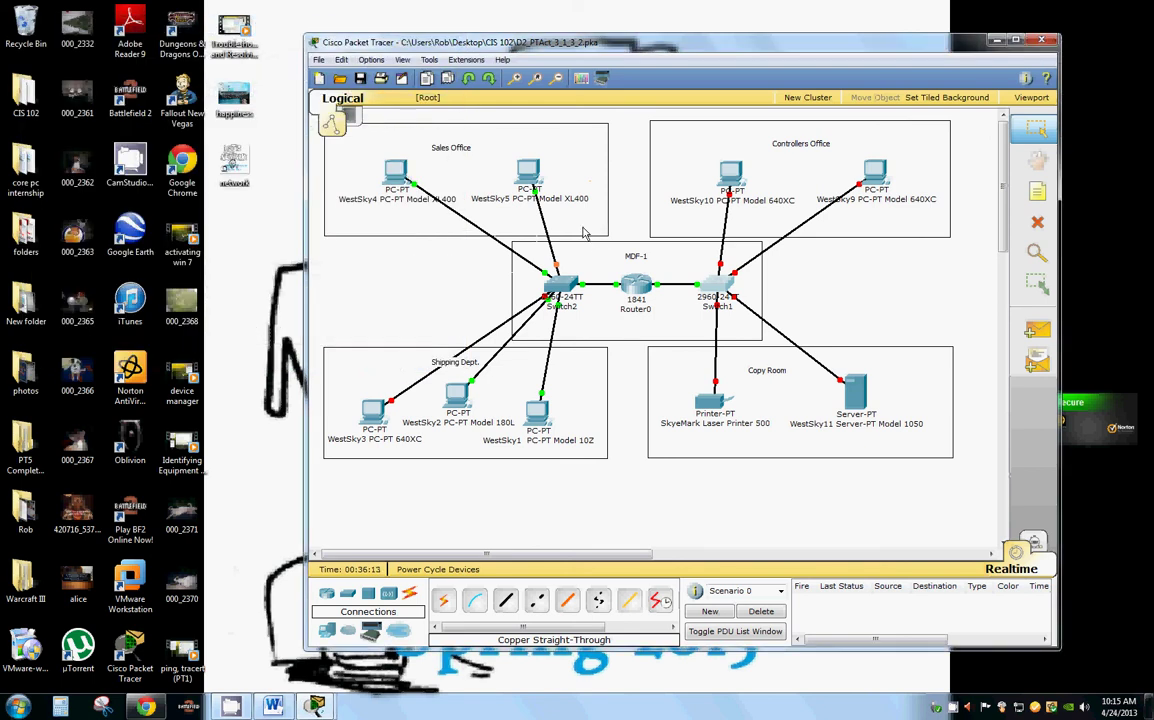